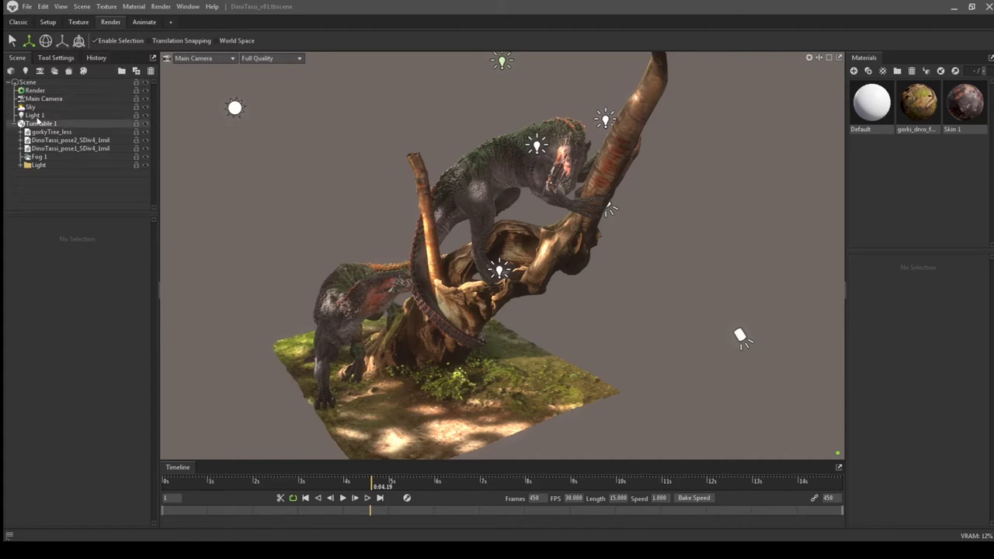
Step: Hide Light 1 in the Scene tree to remove its dappled sunlight shadows
{"action": "left_click", "coordinate": [146, 116]}
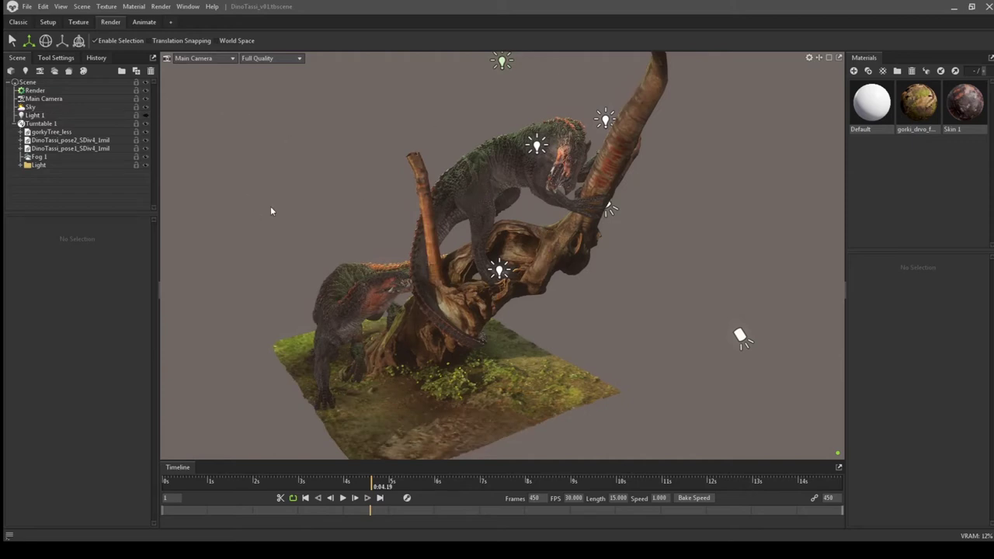
Step: Add a directional light, Light 10, and raise its brightness to 6.923
{"action": "right_click", "coordinate": [256, 142]}
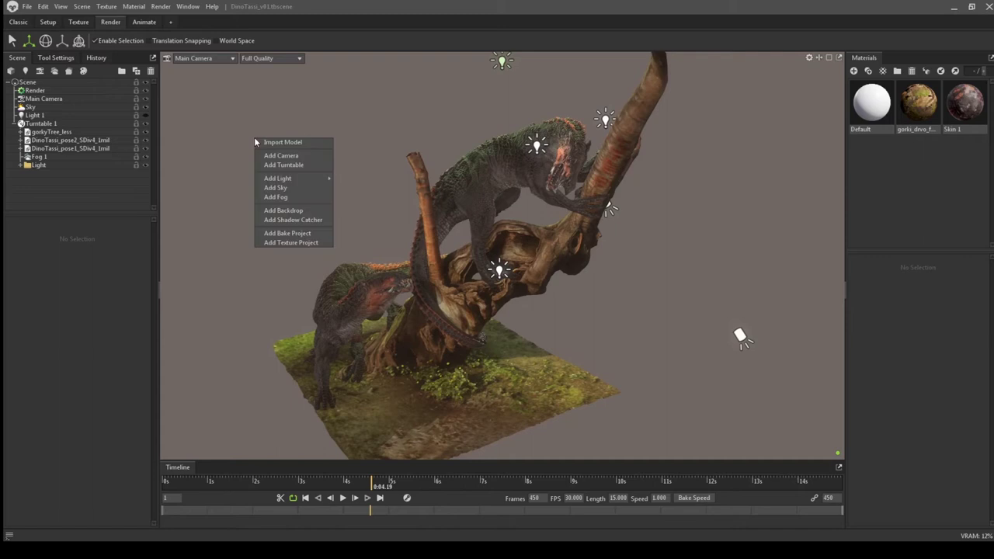
{"action": "mouse_move", "coordinate": [298, 179]}
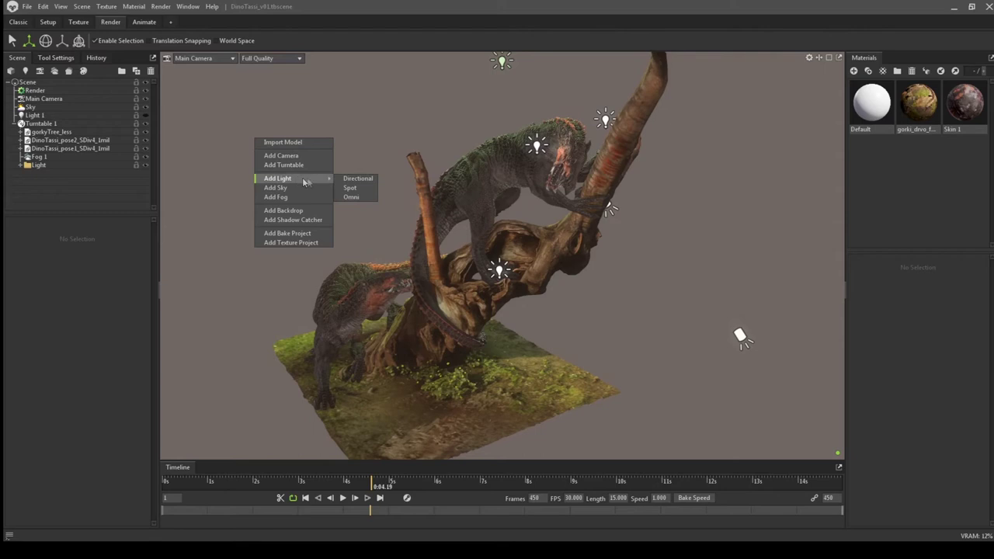
{"action": "left_click", "coordinate": [358, 179]}
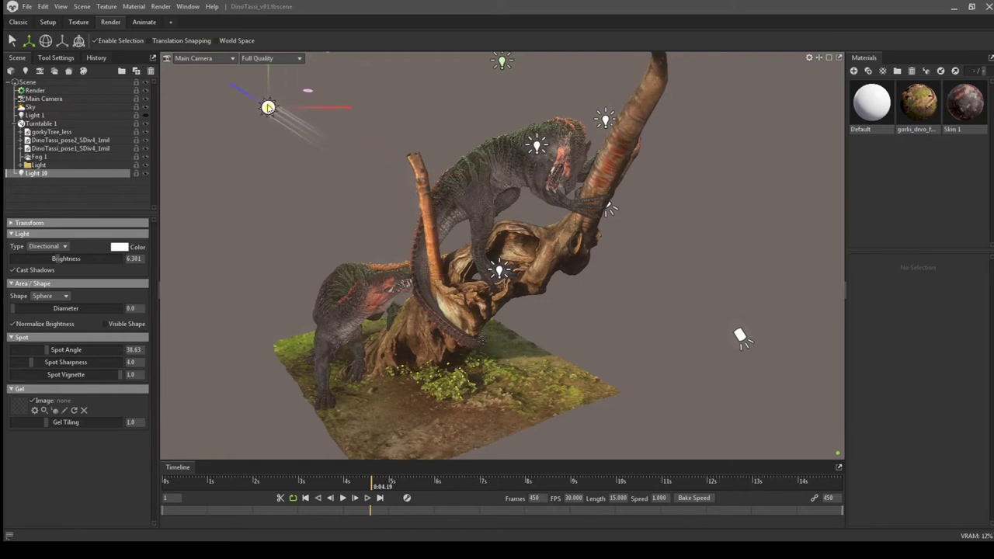
{"action": "left_click_drag", "start_coordinate": [51, 260], "coordinate": [62, 259]}
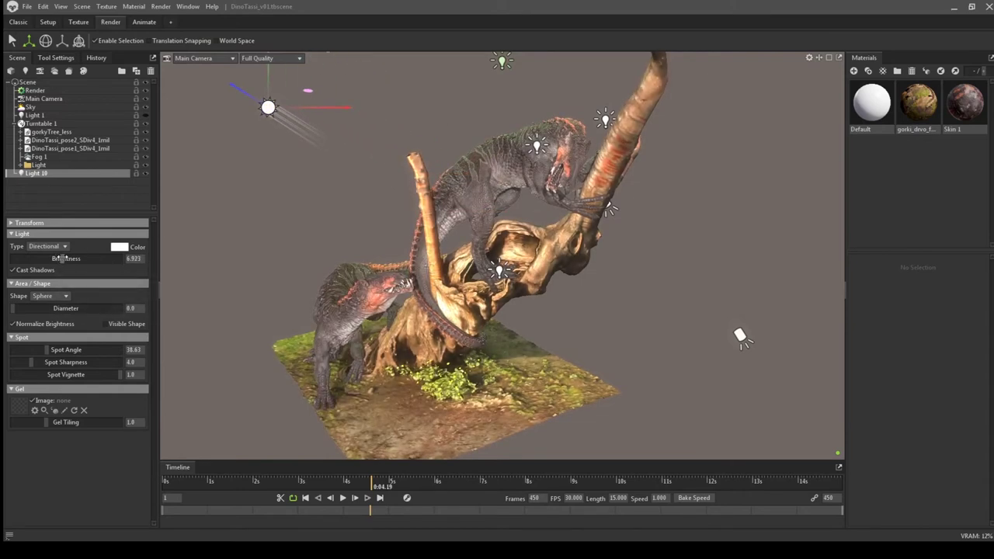
Step: Load clouds01_smooth.jpg from the Gobo Light blocker folder as Light 10's gel image
{"action": "left_click", "coordinate": [22, 410]}
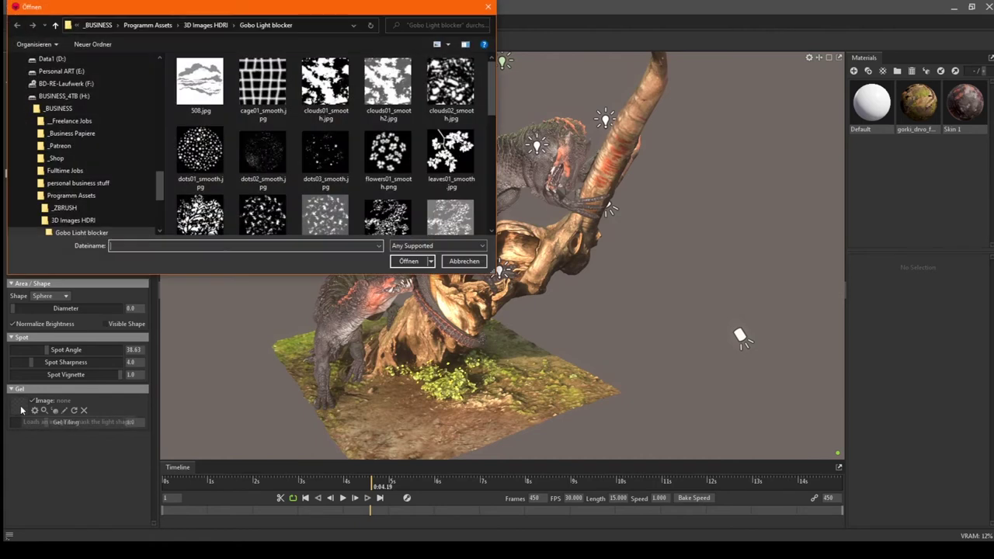
{"action": "left_click_drag", "start_coordinate": [485, 81], "coordinate": [488, 186]}
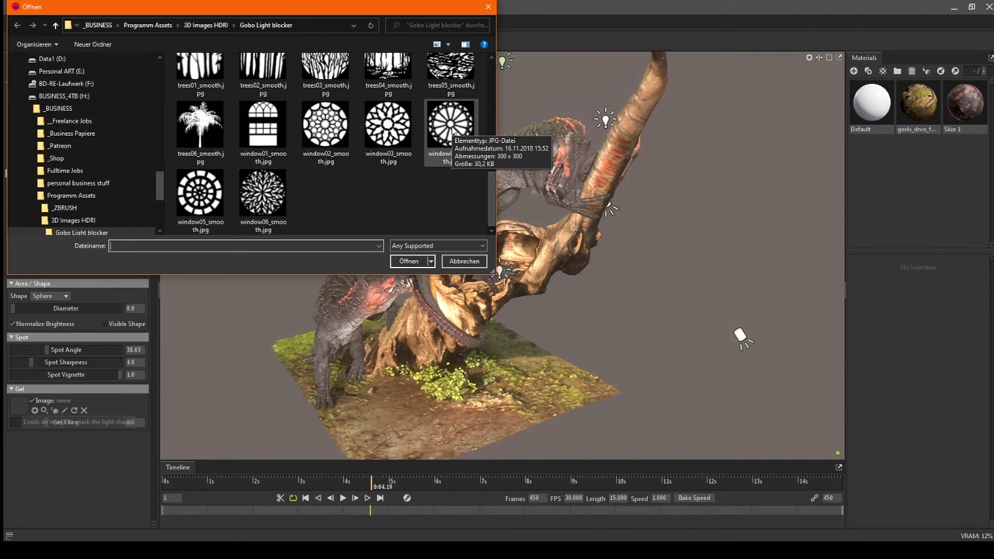
{"action": "scroll", "coordinate": [359, 152], "scroll_direction": "up", "scroll_amount": 5}
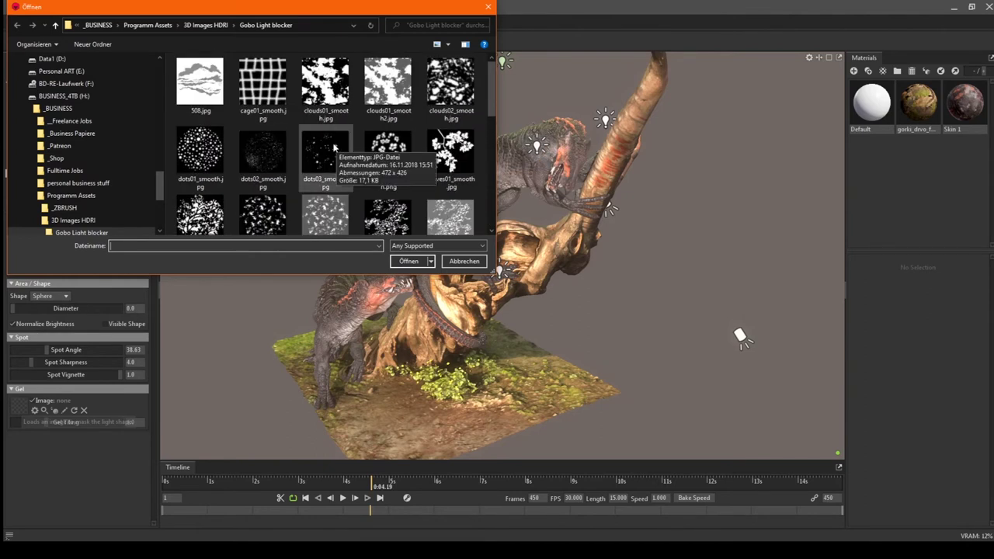
{"action": "scroll", "coordinate": [334, 149], "scroll_direction": "down", "scroll_amount": 1}
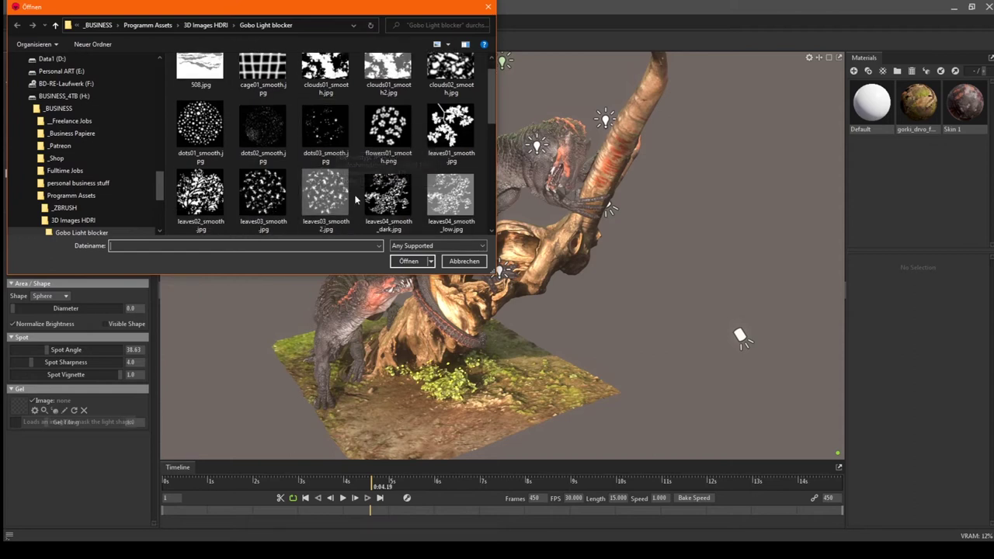
{"action": "scroll", "coordinate": [386, 198], "scroll_direction": "up", "scroll_amount": 1}
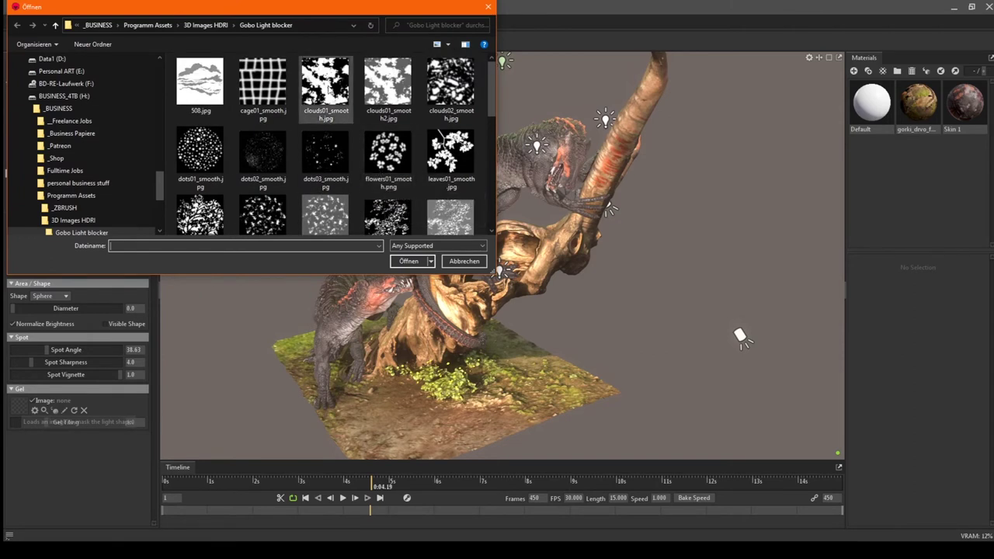
{"action": "left_click", "coordinate": [326, 90]}
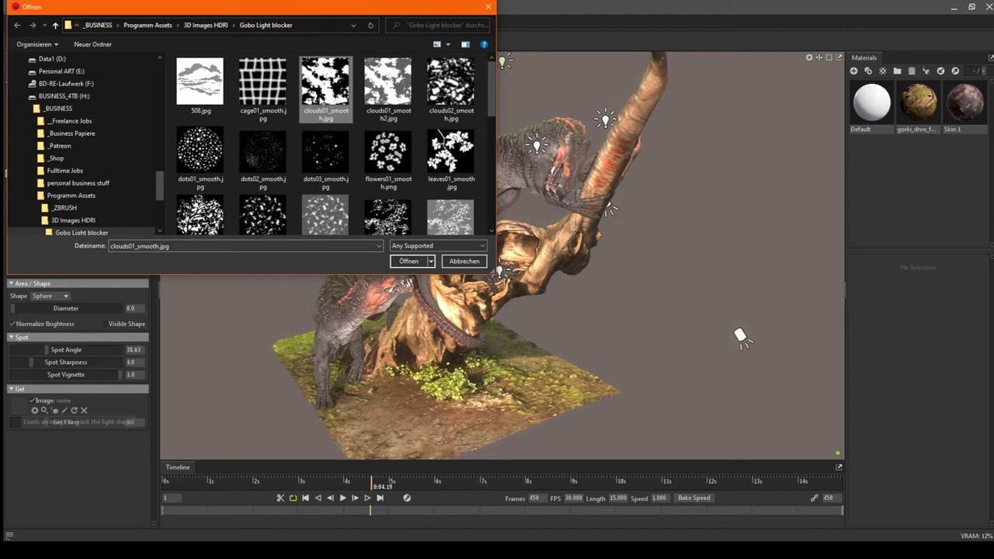
{"action": "left_click", "coordinate": [398, 264]}
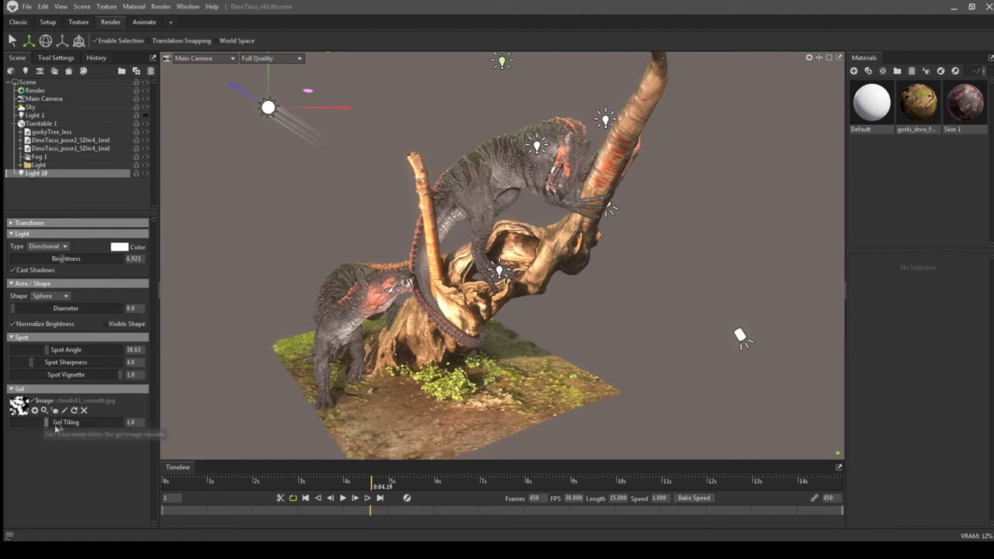
Step: Scrub the gel tiling to 2.951 so the cloud shadows fall at a pleasing scale
{"action": "left_click_drag", "start_coordinate": [44, 422], "coordinate": [80, 423]}
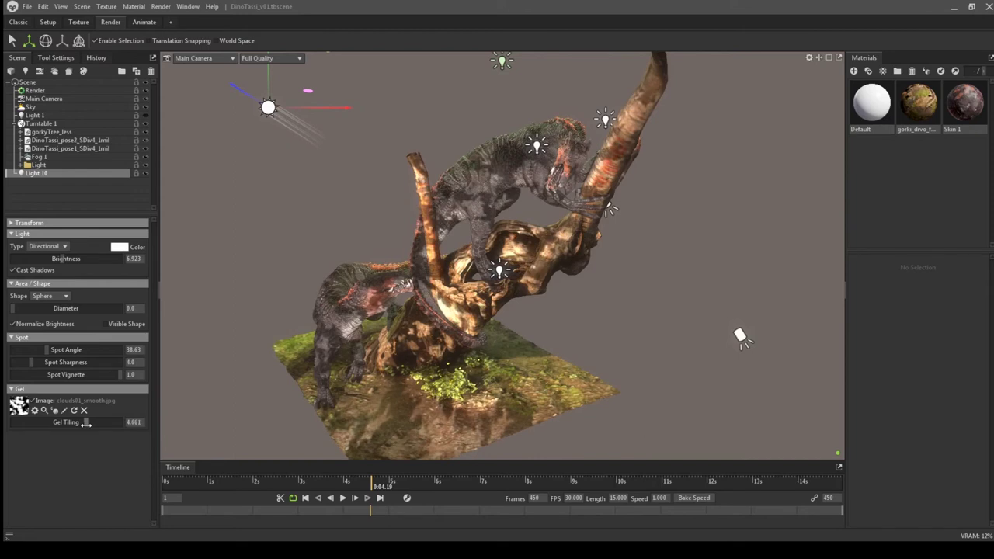
{"action": "left_click_drag", "start_coordinate": [86, 422], "coordinate": [85, 423]}
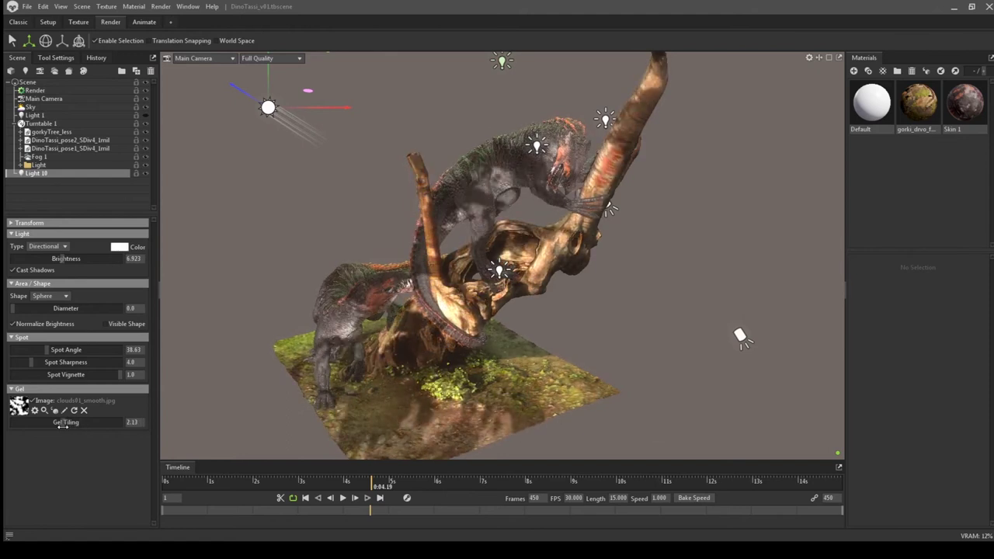
{"action": "left_click_drag", "start_coordinate": [65, 425], "coordinate": [71, 425]}
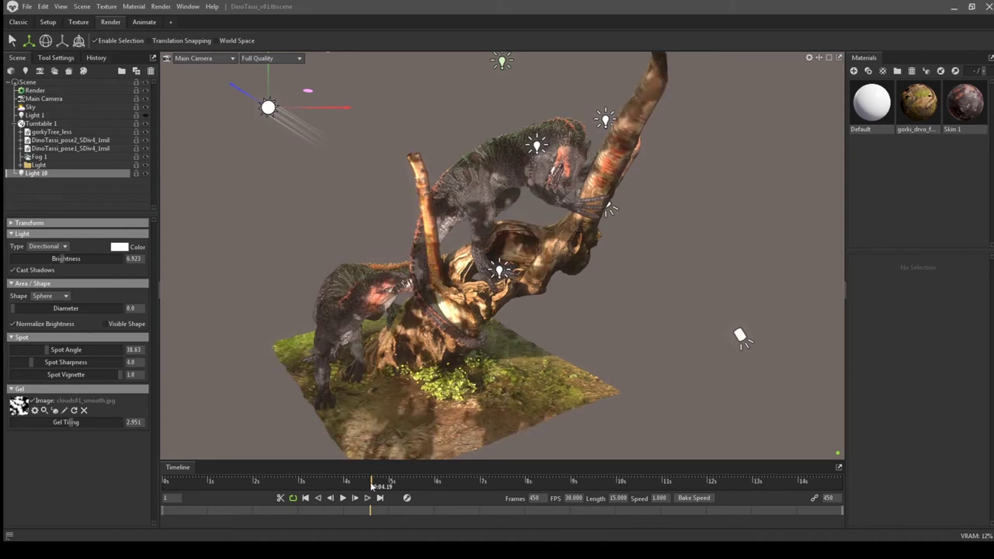
{"action": "left_click_drag", "start_coordinate": [371, 485], "coordinate": [368, 486]}
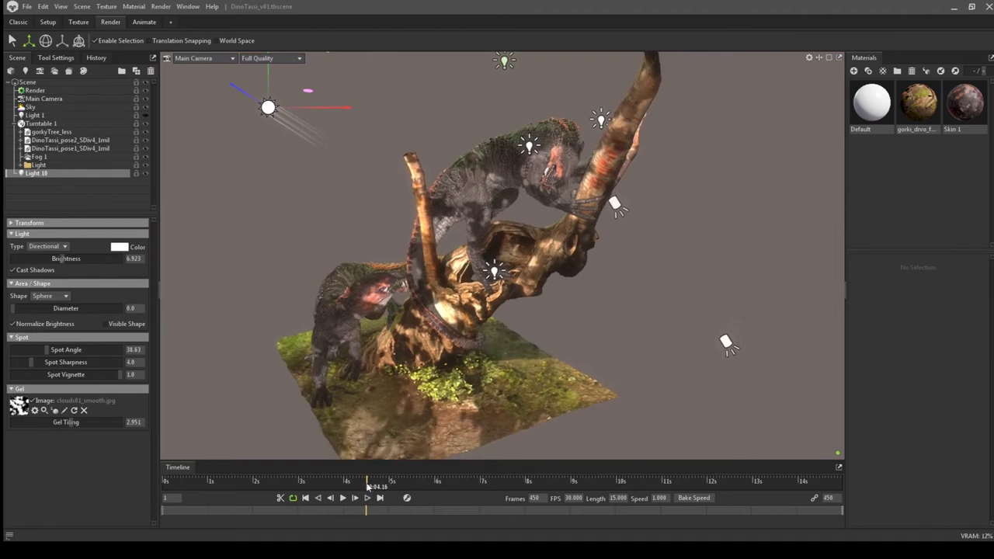
{"action": "left_click", "coordinate": [342, 499]}
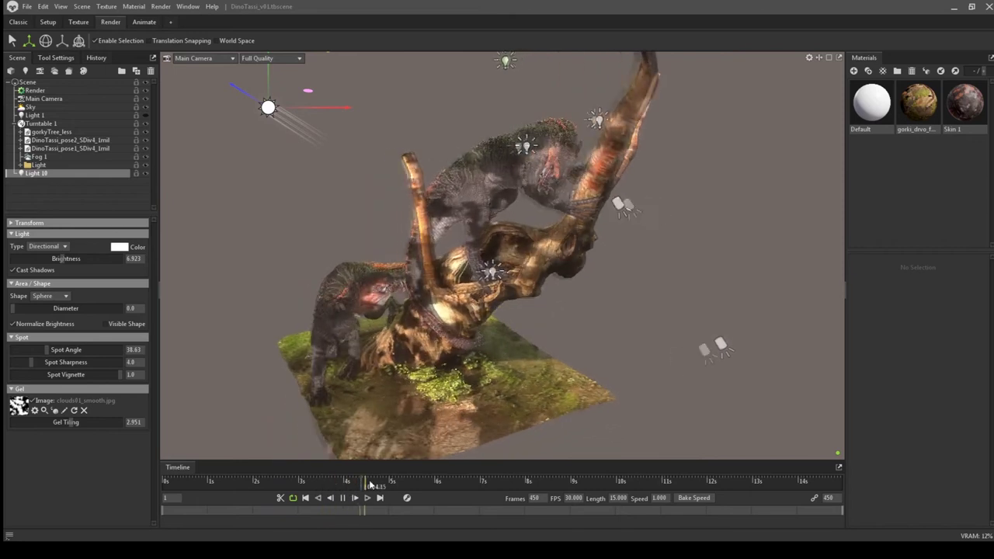
{"action": "left_click", "coordinate": [342, 498]}
{"action": "mouse_move", "coordinate": [408, 483]}
{"action": "left_mouse_down"}
{"action": "mouse_move", "coordinate": [342, 483]}
{"action": "mouse_move", "coordinate": [516, 483]}
{"action": "mouse_move", "coordinate": [344, 482]}
{"action": "mouse_move", "coordinate": [414, 483]}
{"action": "left_mouse_up"}
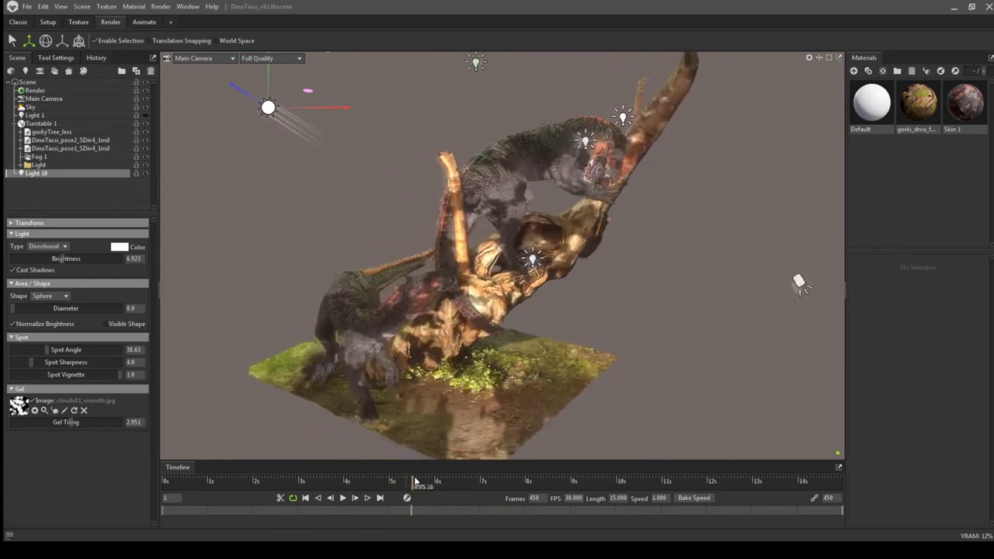
{"action": "left_click", "coordinate": [343, 498]}
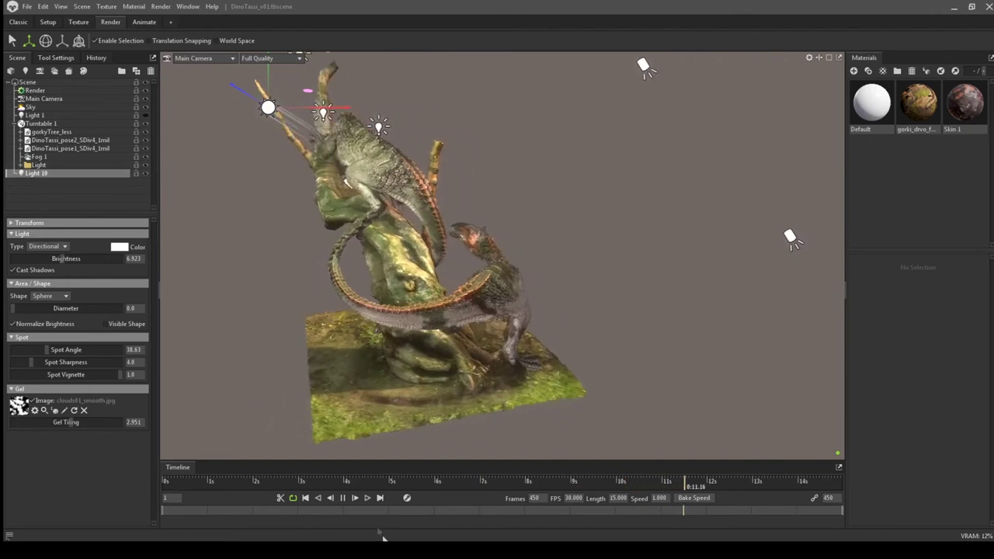
{"action": "left_click", "coordinate": [344, 498]}
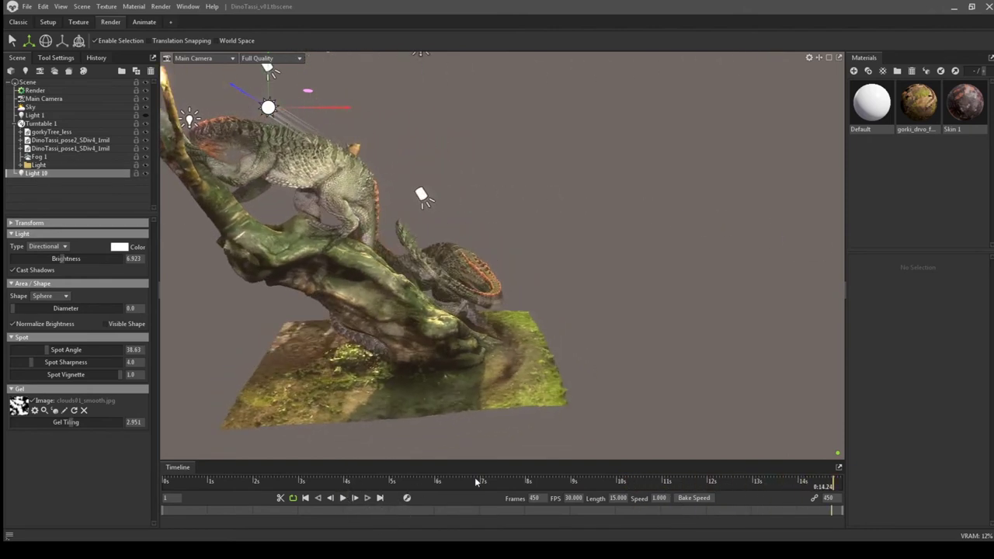
{"action": "left_click_drag", "start_coordinate": [477, 482], "coordinate": [400, 482]}
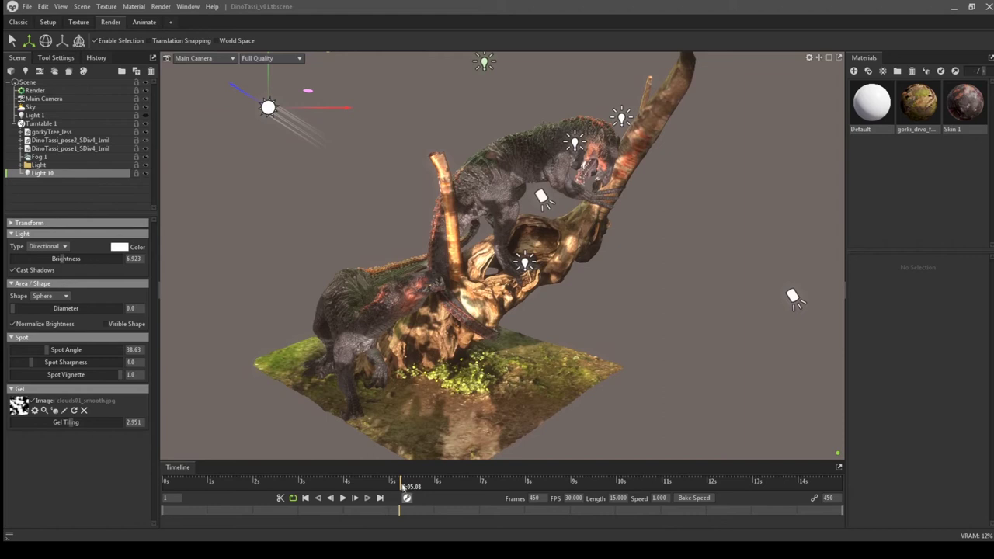
Step: Replay the turntable animation from about 4.3 seconds, then bring up the gel image browser
{"action": "left_click_drag", "start_coordinate": [401, 482], "coordinate": [386, 481]}
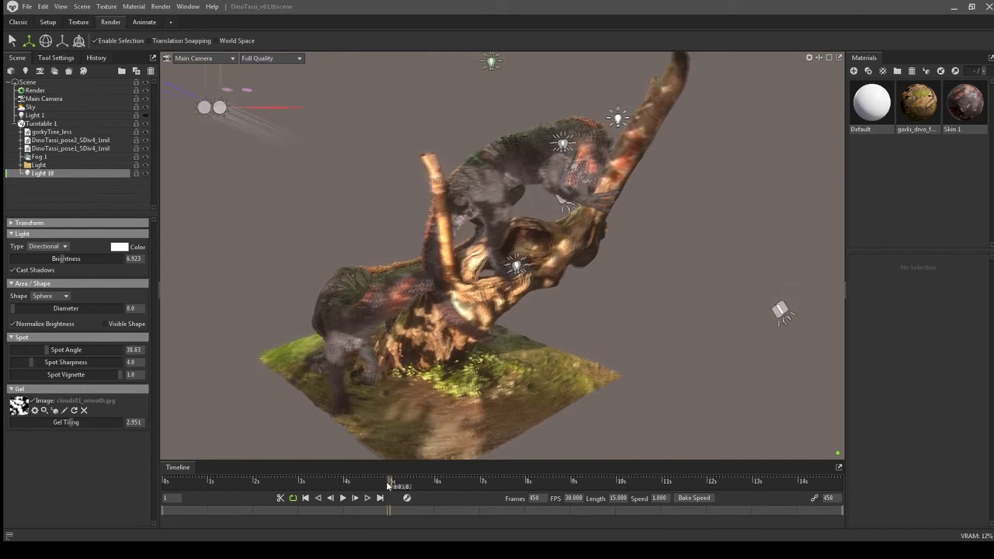
{"action": "left_click", "coordinate": [343, 498]}
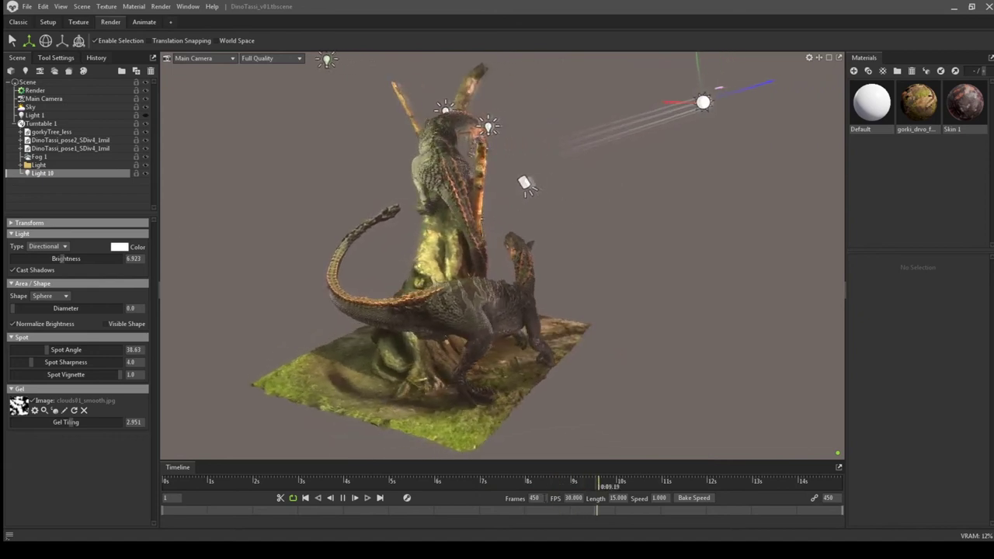
{"action": "left_click", "coordinate": [369, 482]}
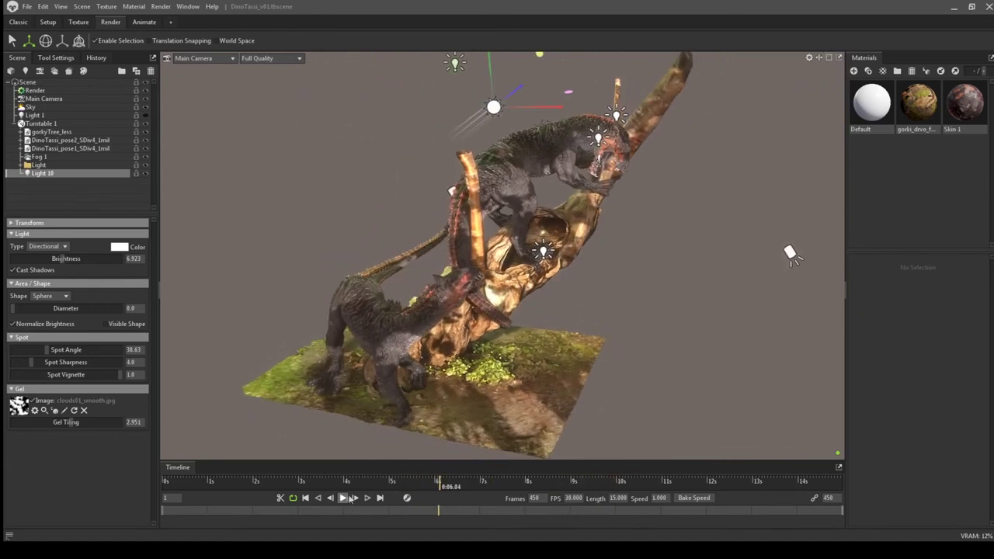
{"action": "left_click", "coordinate": [23, 405]}
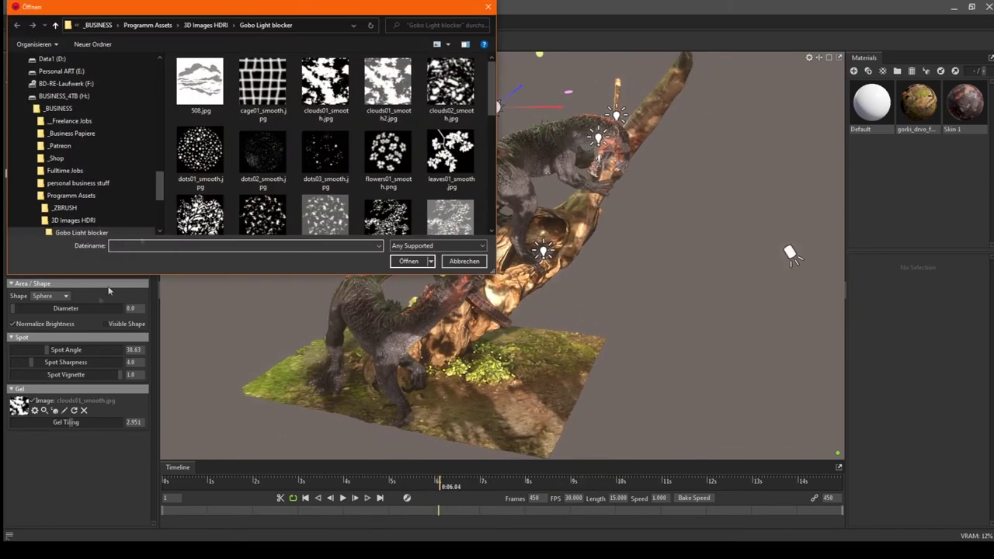
Step: Compare the clouds01_smooth images, then load cage01_smooth.jpg as the light's gel
{"action": "left_click", "coordinate": [330, 89]}
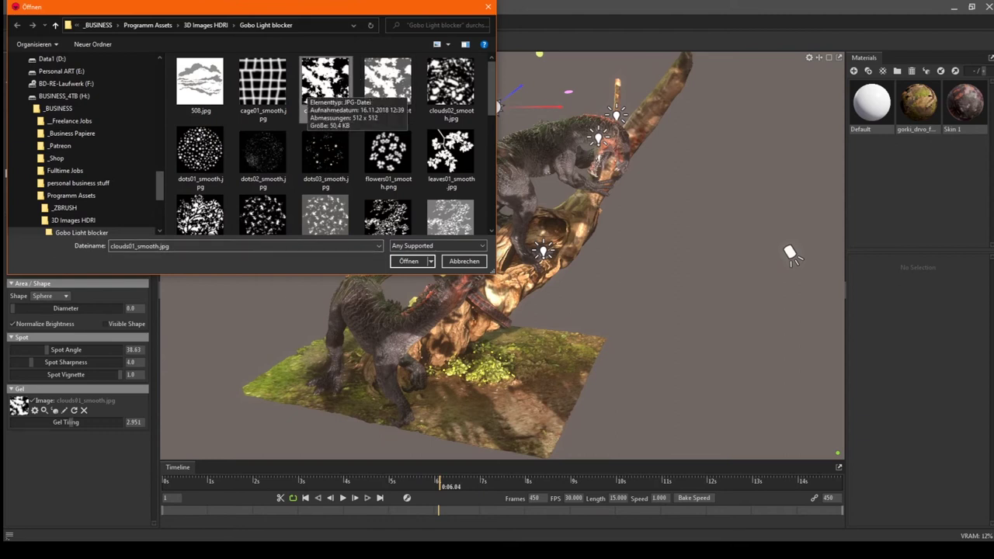
{"action": "left_click", "coordinate": [410, 96]}
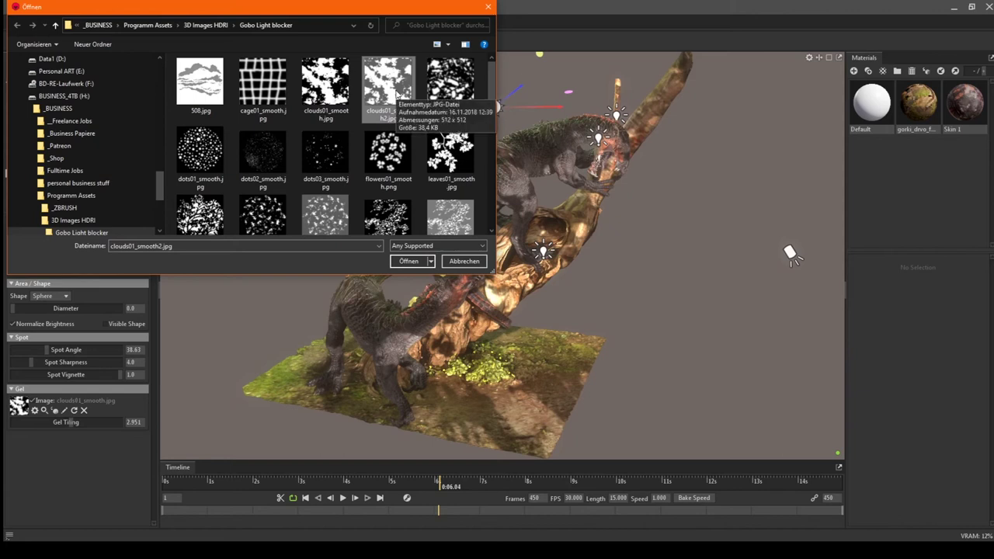
{"action": "left_click", "coordinate": [327, 85]}
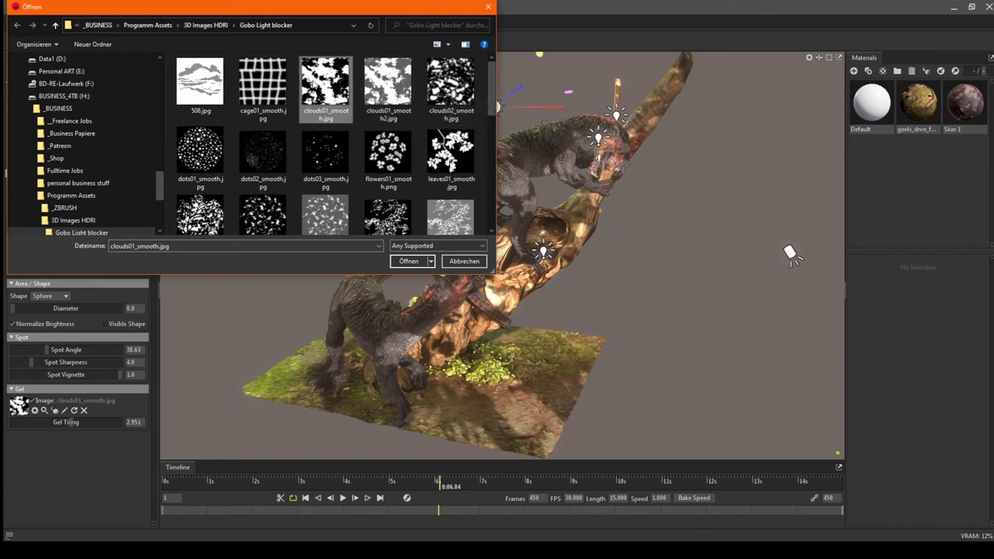
{"action": "scroll", "coordinate": [381, 155], "scroll_direction": "down", "scroll_amount": 5}
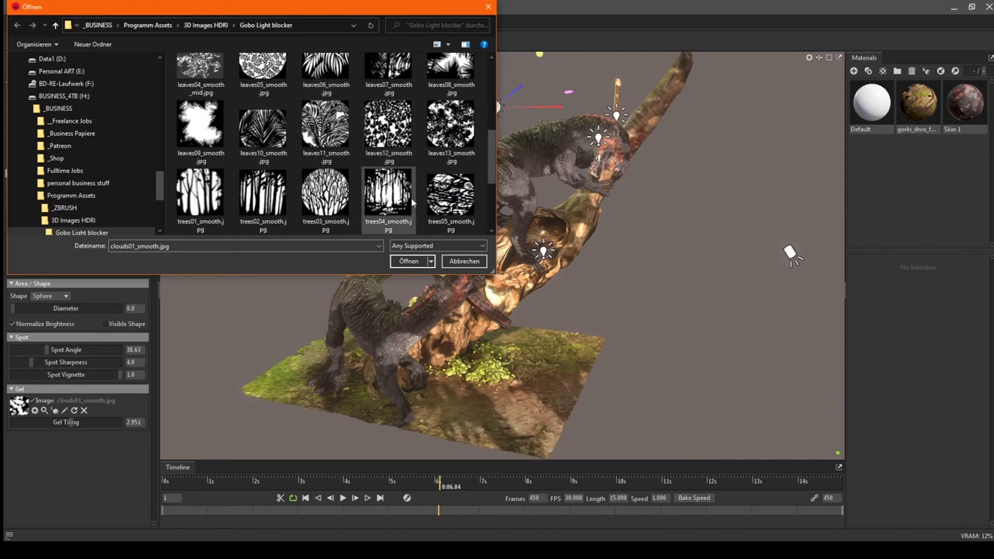
{"action": "scroll", "coordinate": [412, 202], "scroll_direction": "up", "scroll_amount": 5}
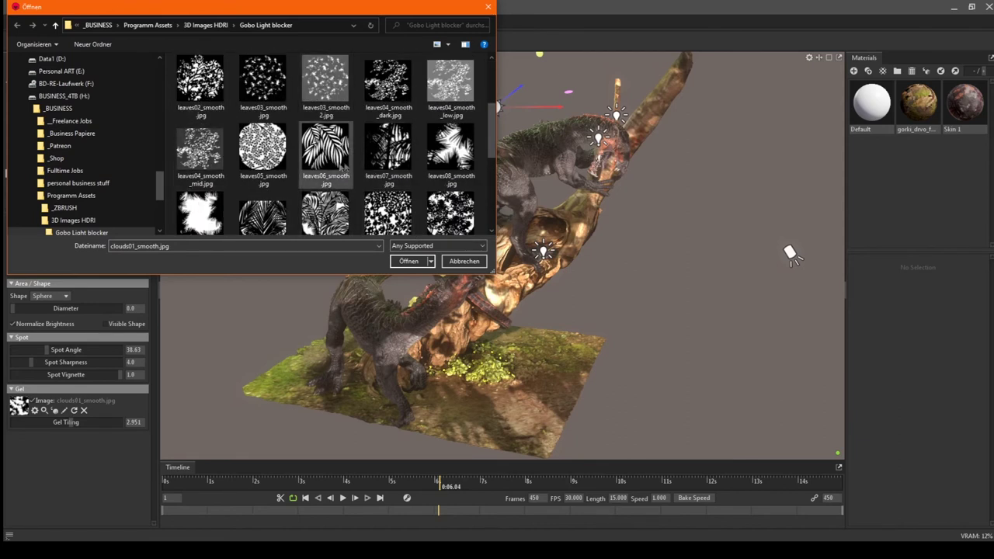
{"action": "scroll", "coordinate": [346, 170], "scroll_direction": "down", "scroll_amount": 1}
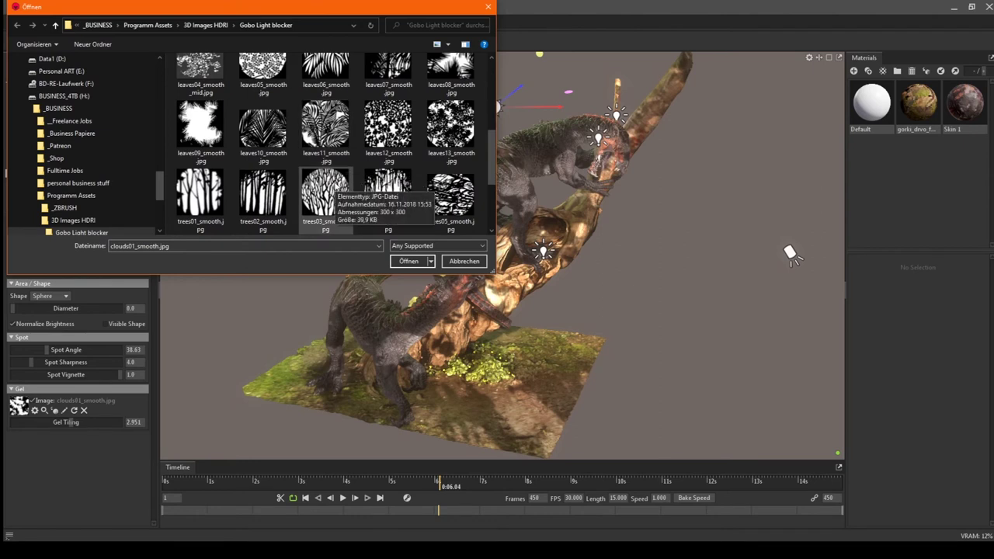
{"action": "scroll", "coordinate": [326, 178], "scroll_direction": "down", "scroll_amount": 2}
{"action": "scroll", "coordinate": [362, 177], "scroll_direction": "up", "scroll_amount": 5}
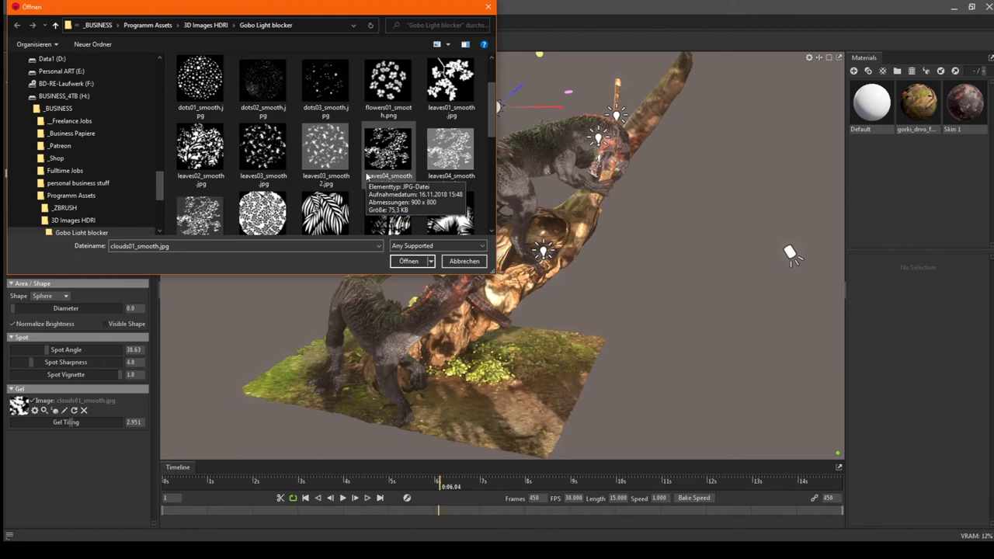
{"action": "scroll", "coordinate": [327, 178], "scroll_direction": "up", "scroll_amount": 1}
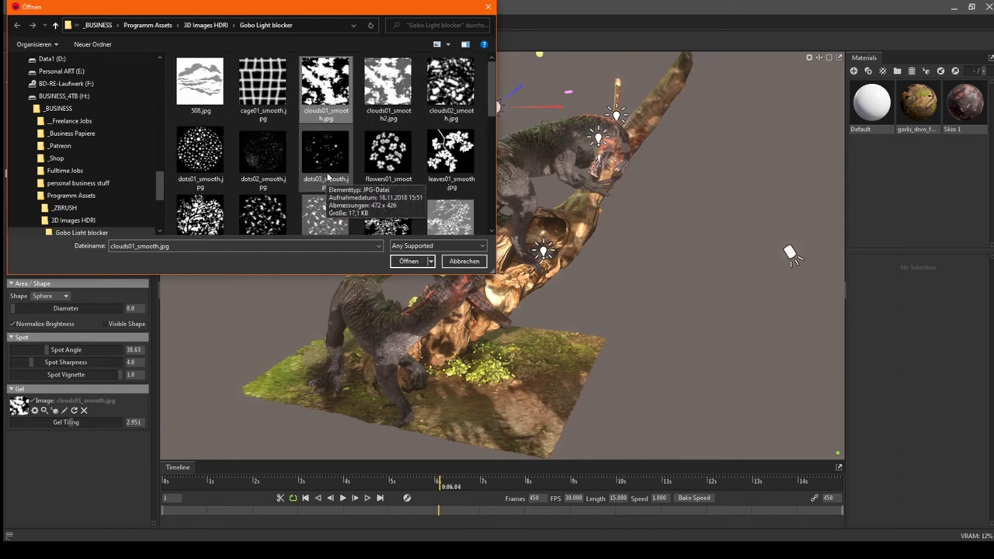
{"action": "left_click", "coordinate": [271, 94]}
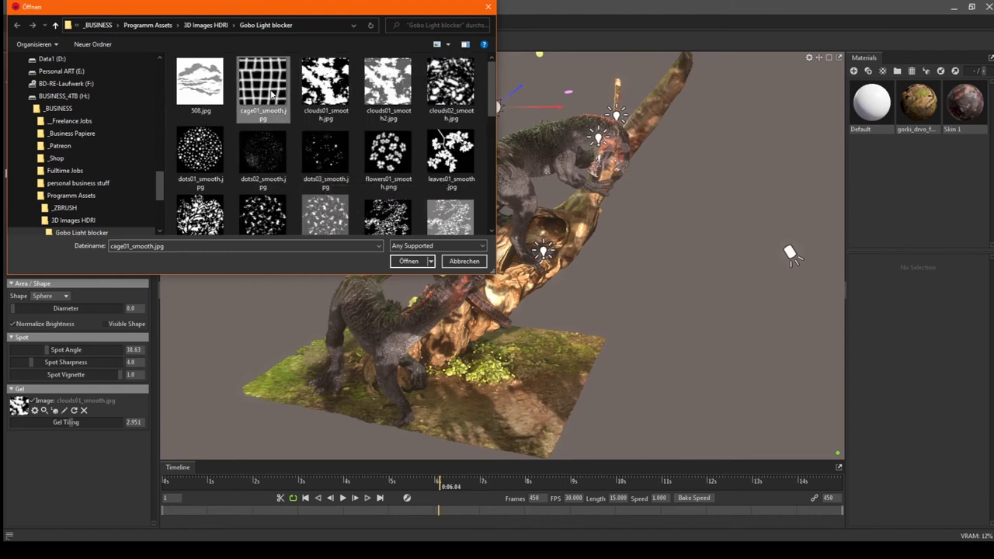
{"action": "left_click", "coordinate": [409, 264]}
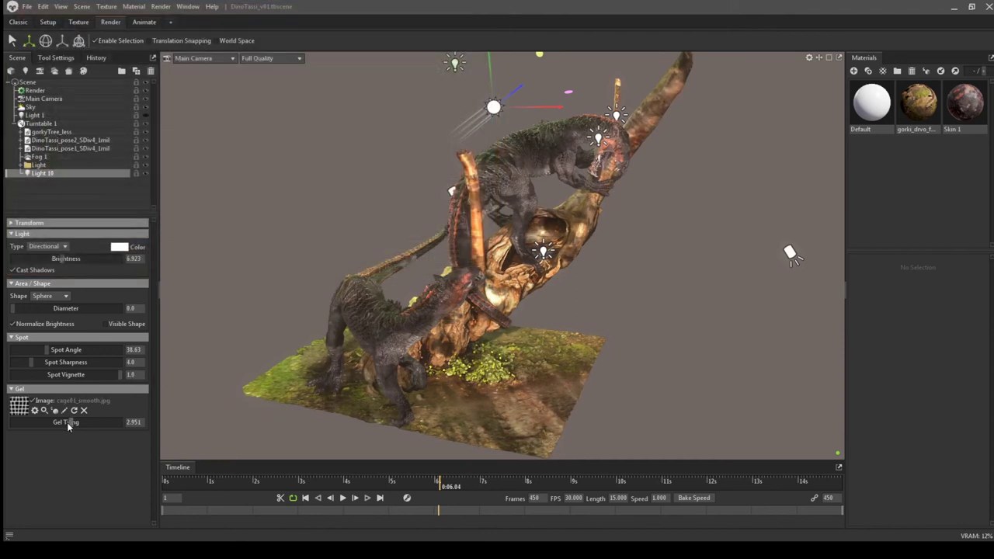
Step: Raise the cage gel tiling to 4.15 and rewind the turntable to an earlier frame
{"action": "left_click_drag", "start_coordinate": [68, 426], "coordinate": [81, 424]}
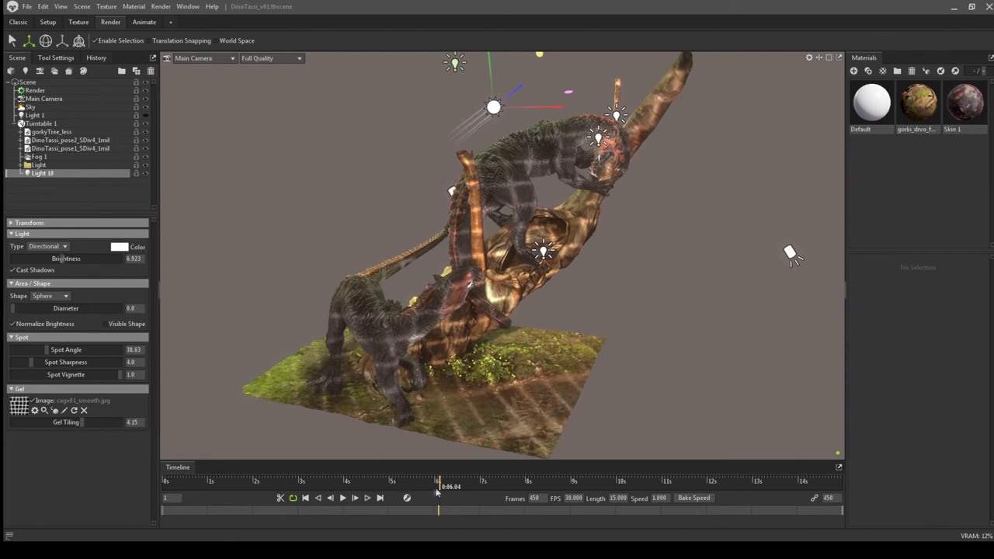
{"action": "left_click_drag", "start_coordinate": [438, 491], "coordinate": [401, 483]}
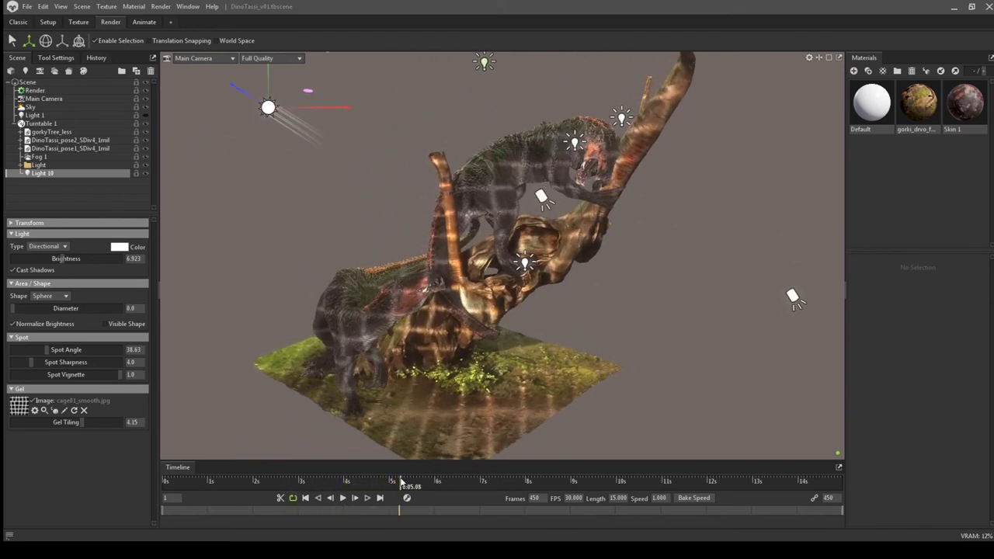
Step: Swap the light's gel image to leaves04_smooth_dark.jpg
{"action": "left_click", "coordinate": [55, 410]}
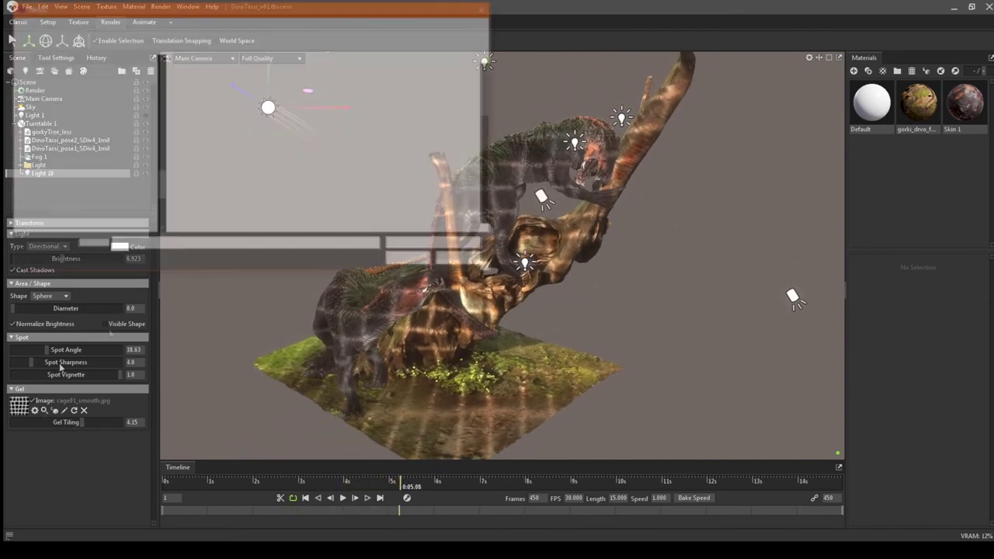
{"action": "left_click", "coordinate": [366, 222]}
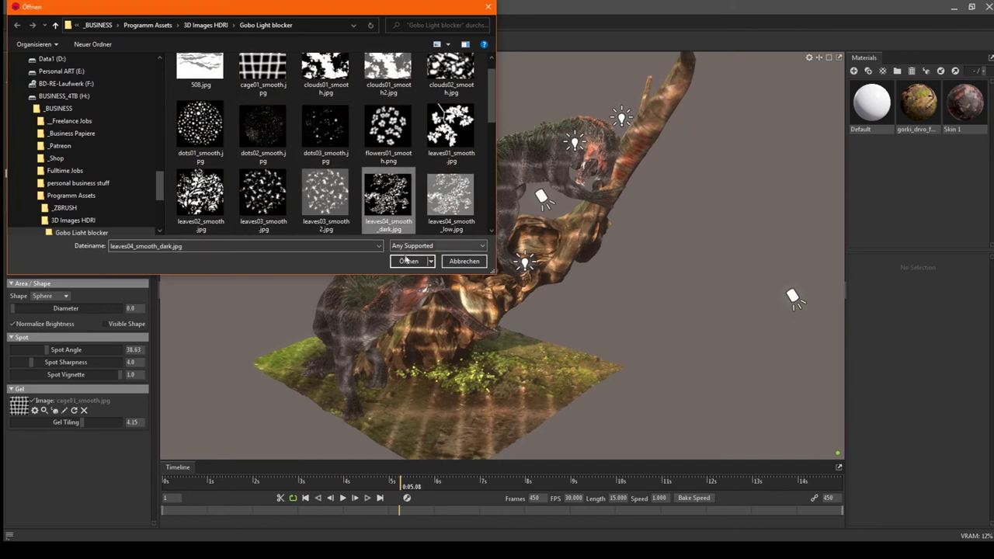
{"action": "left_click", "coordinate": [407, 261]}
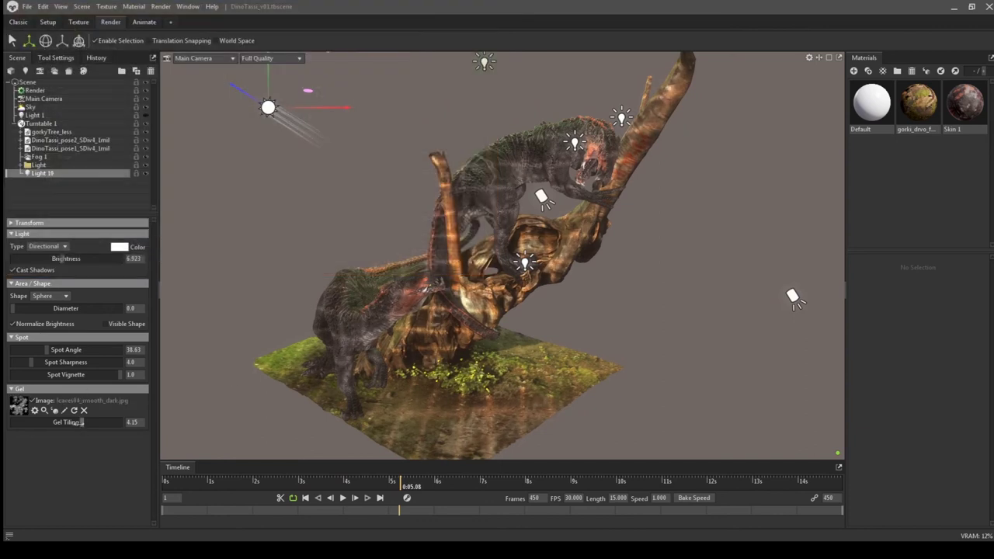
Step: Settle the leaf gel tiling around 4.009 and reopen the gel image picker
{"action": "left_click_drag", "start_coordinate": [79, 422], "coordinate": [125, 431]}
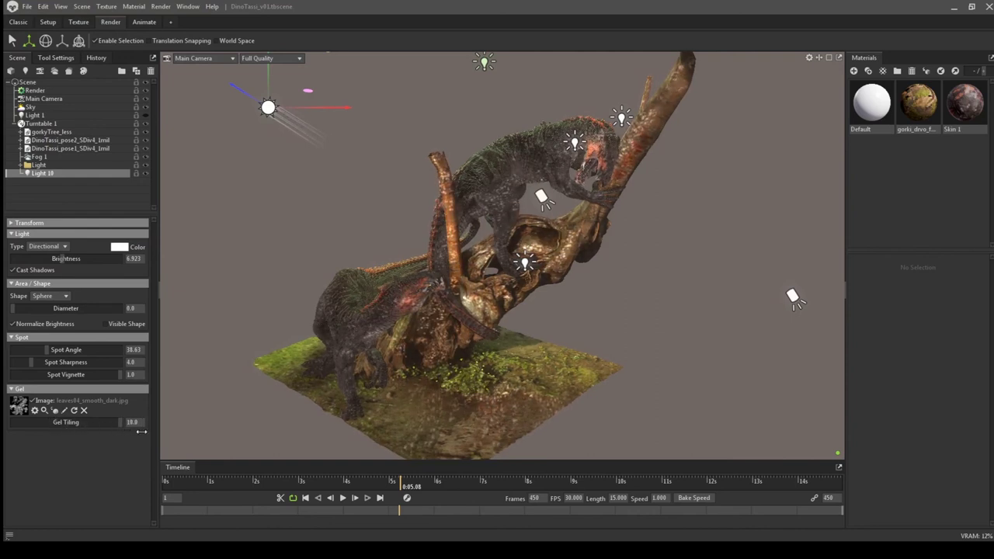
{"action": "left_click_drag", "start_coordinate": [108, 429], "coordinate": [74, 429]}
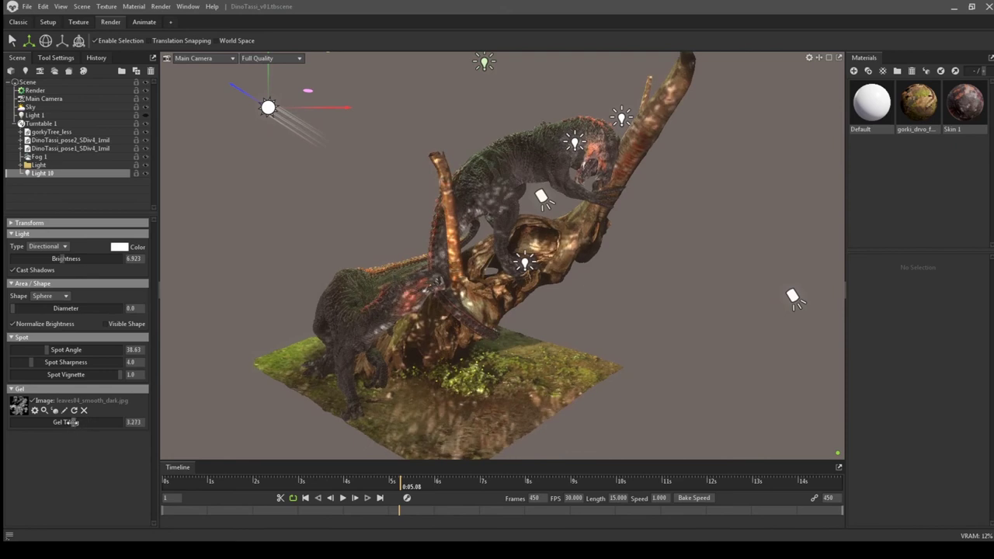
{"action": "left_click_drag", "start_coordinate": [71, 429], "coordinate": [18, 410]}
{"action": "left_click", "coordinate": [19, 408]}
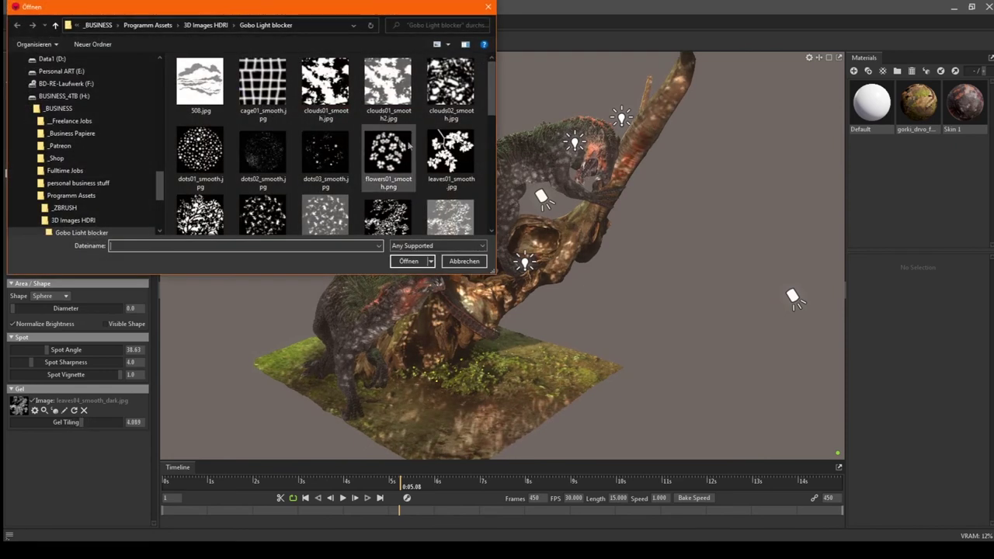
Step: Load the leaves06_smooth.jpg palm-leaf pattern as the light's gel
{"action": "scroll", "coordinate": [410, 145], "scroll_direction": "down", "scroll_amount": 4}
{"action": "left_click", "coordinate": [449, 126]}
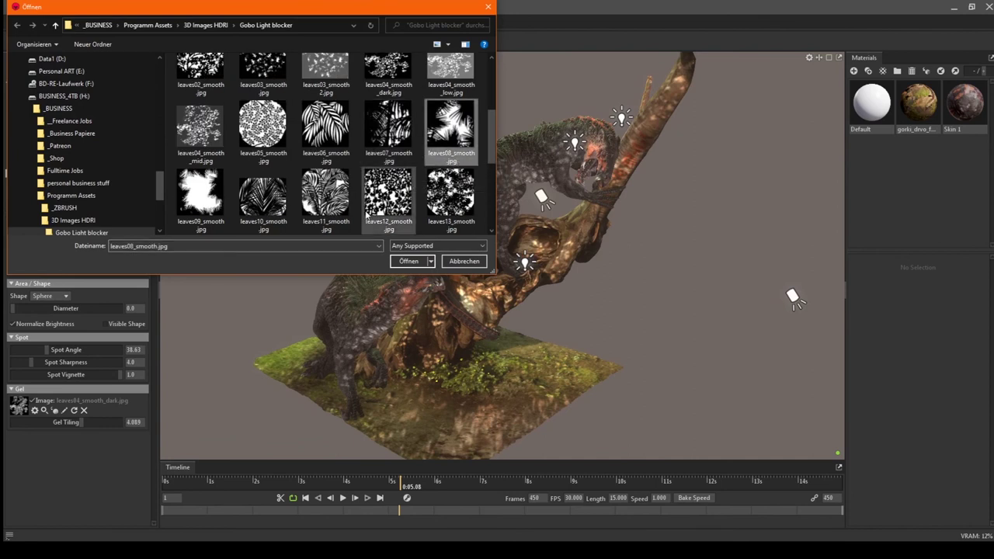
{"action": "left_click", "coordinate": [332, 131]}
{"action": "left_click", "coordinate": [408, 261]}
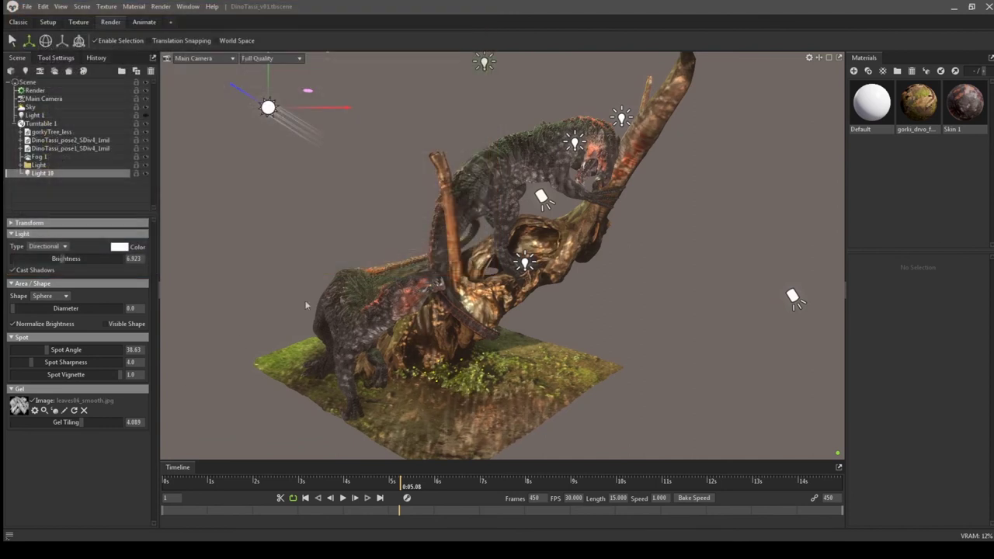
Step: Raise the gel tiling to 10, lower it to 1.406, and reopen the gel picker
{"action": "left_click_drag", "start_coordinate": [87, 421], "coordinate": [125, 422]}
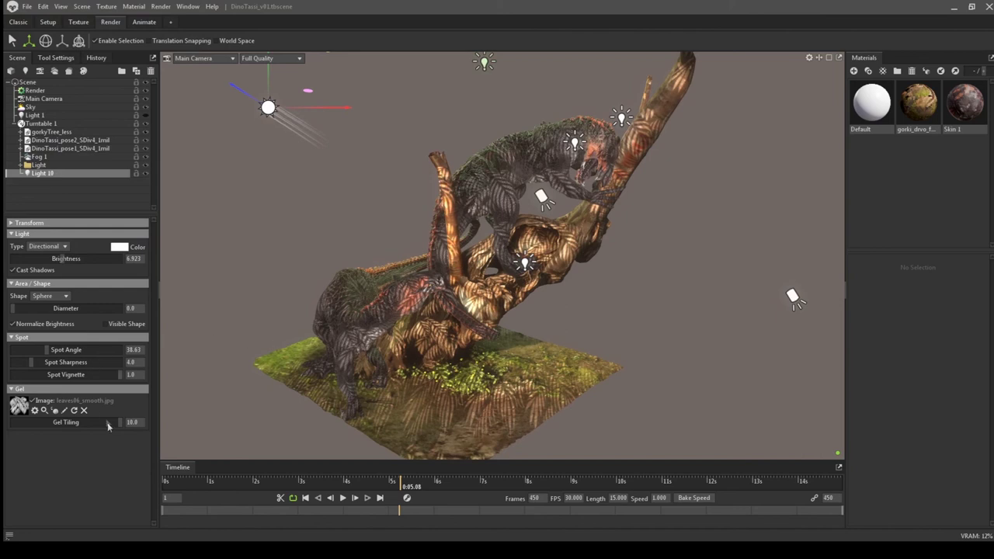
{"action": "left_click_drag", "start_coordinate": [118, 422], "coordinate": [53, 432]}
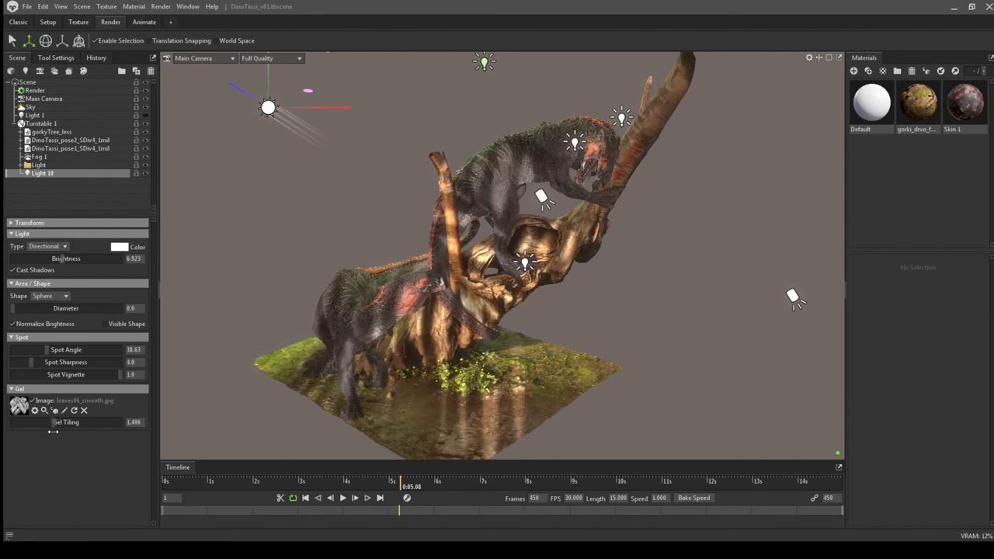
{"action": "left_click", "coordinate": [21, 408]}
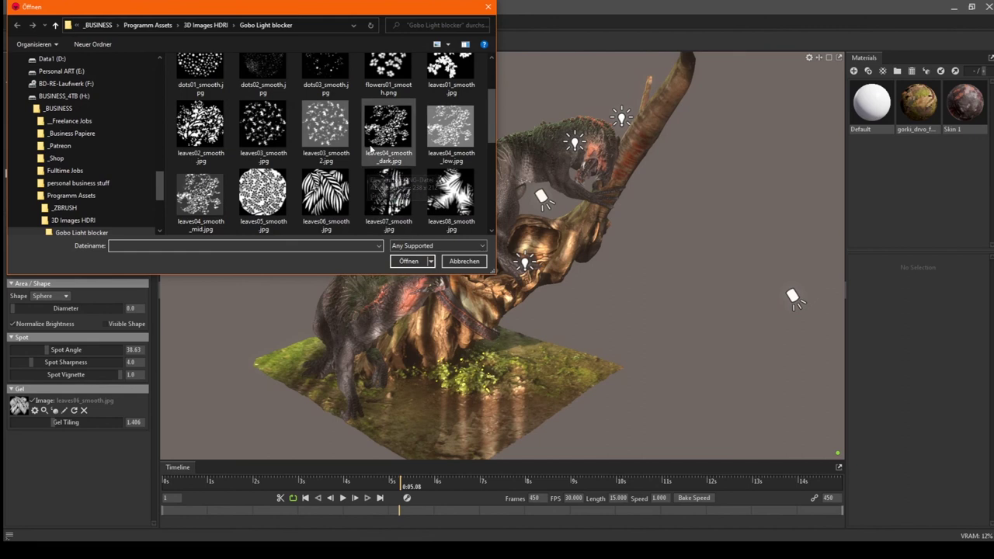
Step: Load clouds01_smooth.jpg at gel tiling 2.22, preview frames, and turn Light 1 back on
{"action": "left_click", "coordinate": [410, 260]}
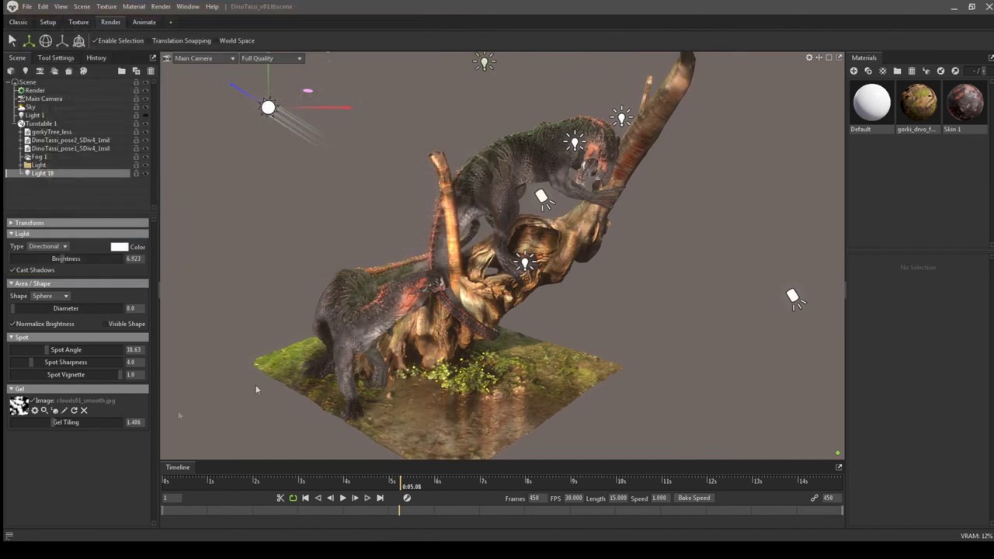
{"action": "left_click_drag", "start_coordinate": [64, 426], "coordinate": [64, 423]}
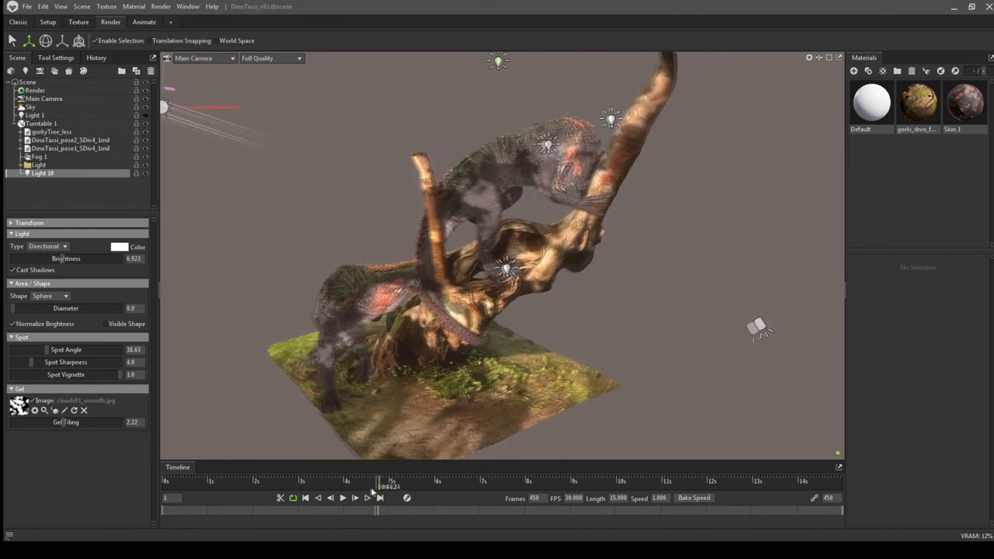
{"action": "mouse_move", "coordinate": [373, 494]}
{"action": "left_mouse_down"}
{"action": "mouse_move", "coordinate": [339, 488]}
{"action": "mouse_move", "coordinate": [446, 487]}
{"action": "mouse_move", "coordinate": [374, 488]}
{"action": "left_mouse_up"}
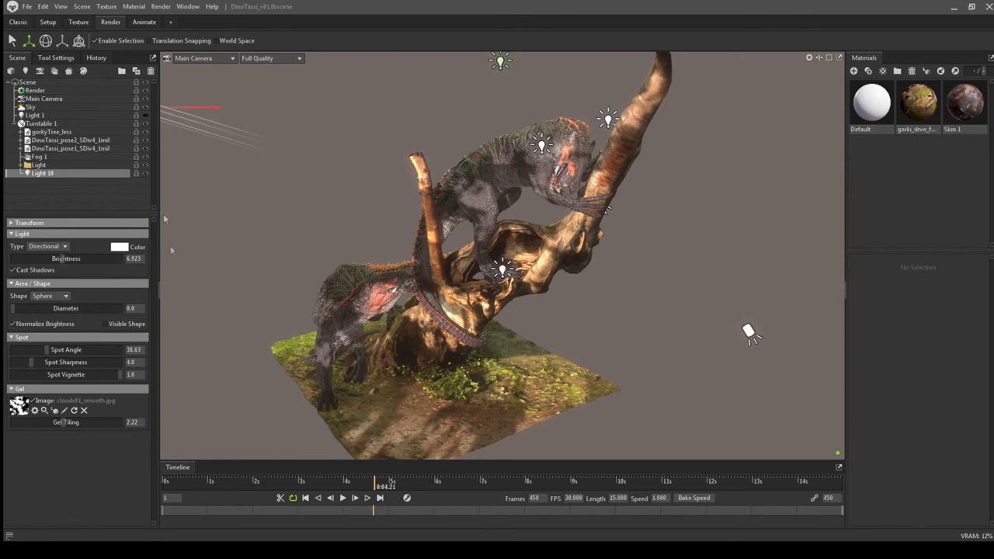
{"action": "left_click", "coordinate": [145, 173]}
{"action": "left_click", "coordinate": [146, 115]}
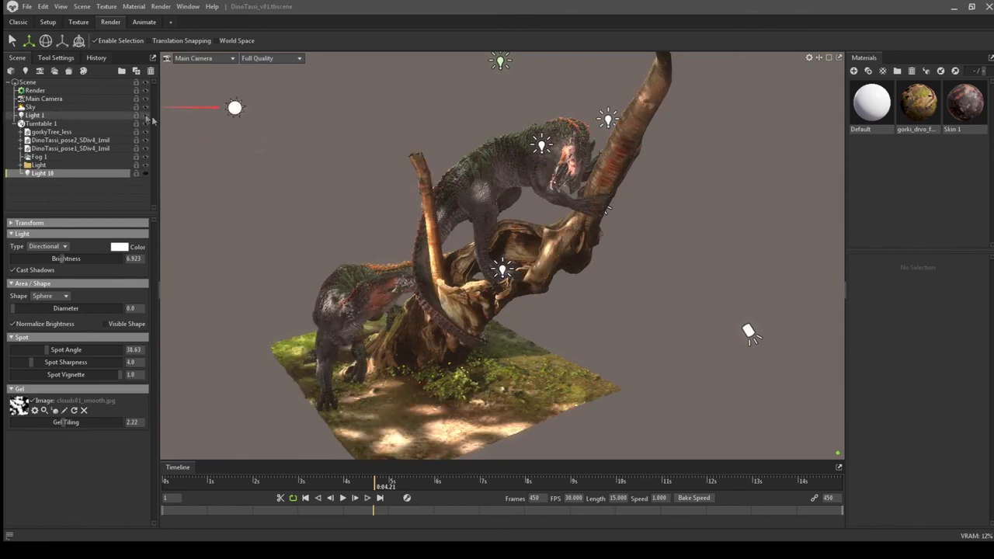